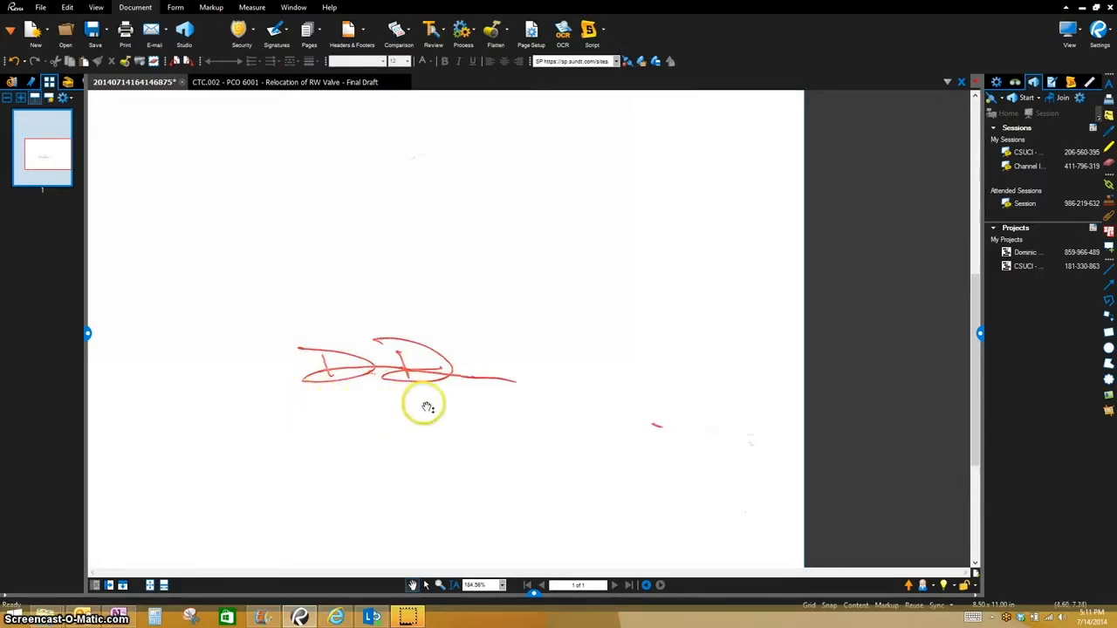
Step: Create a new stamp from the Blank template, 4 inches wide and 1 inch high
left_click(274, 30)
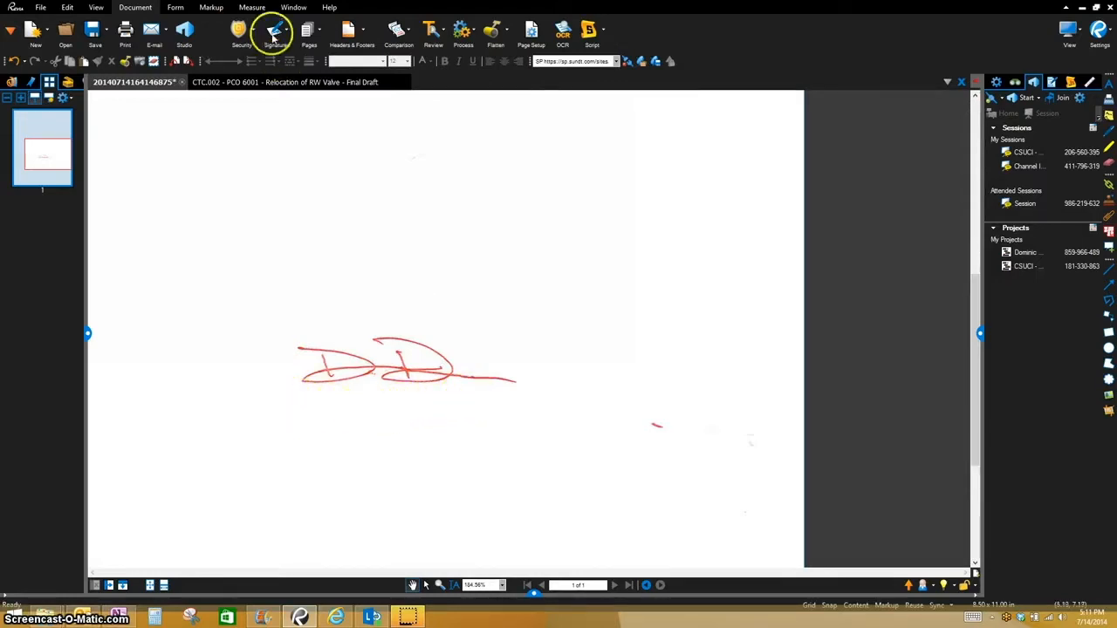
left_click(211, 7)
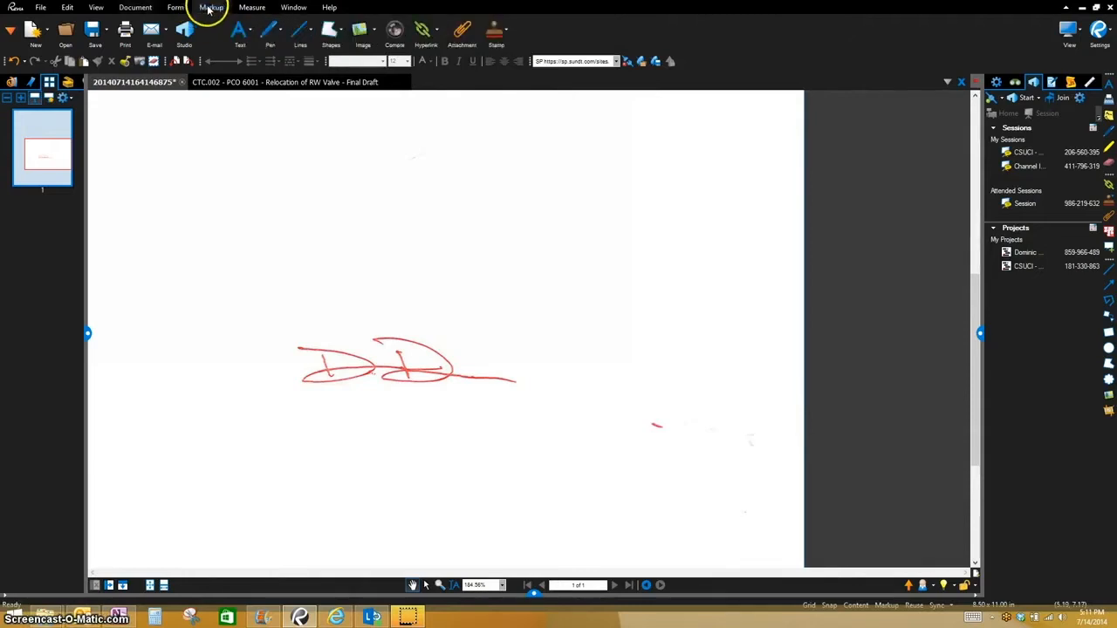
left_click(505, 33)
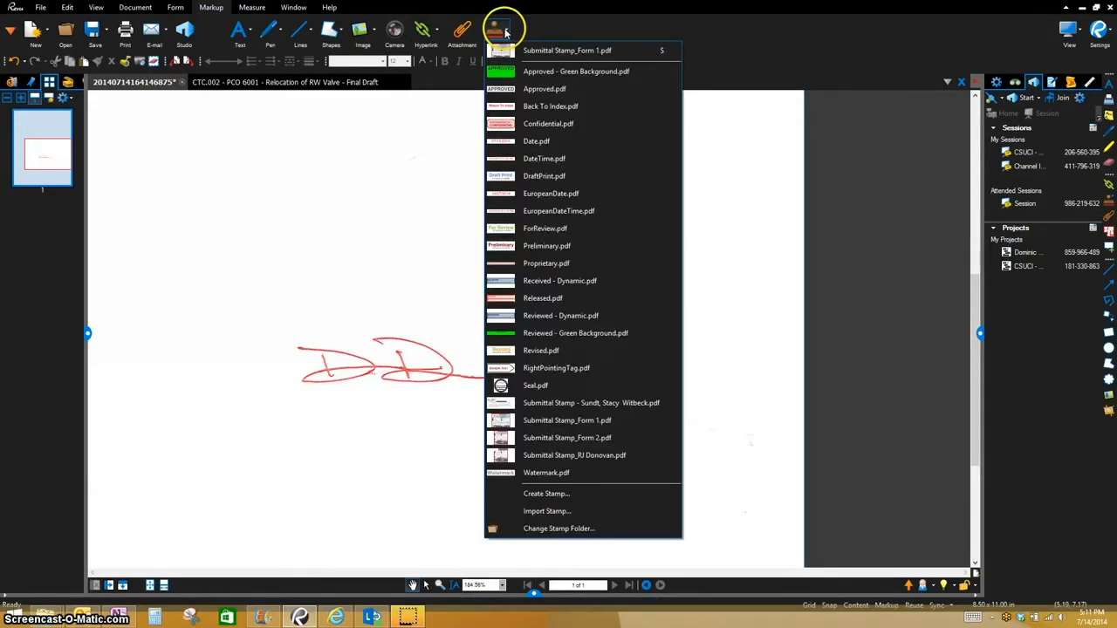
left_click(551, 495)
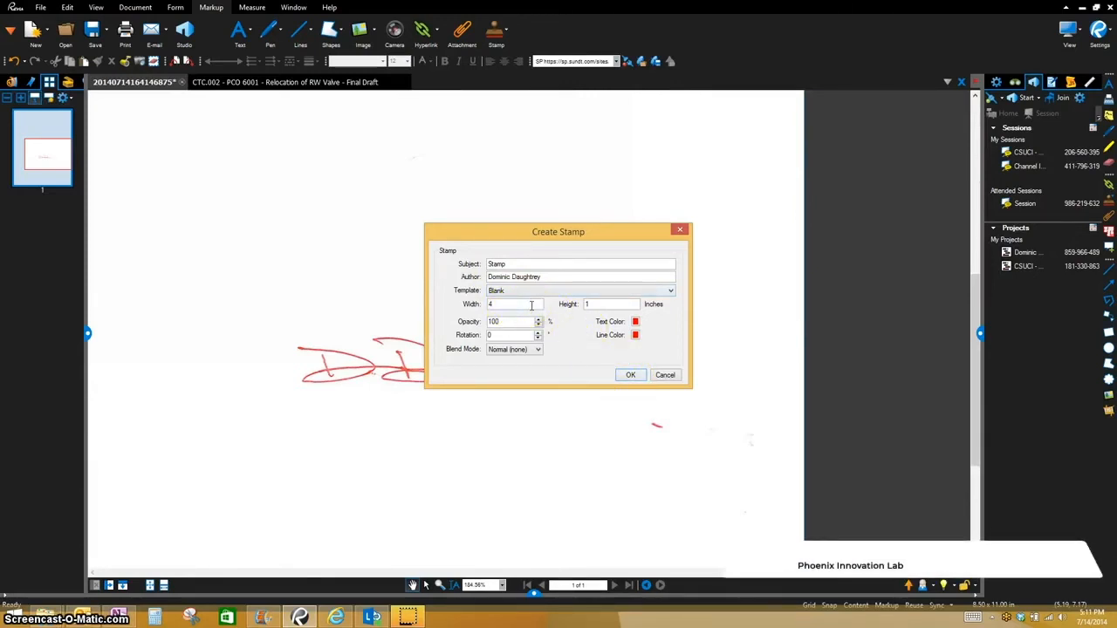
left_click(630, 376)
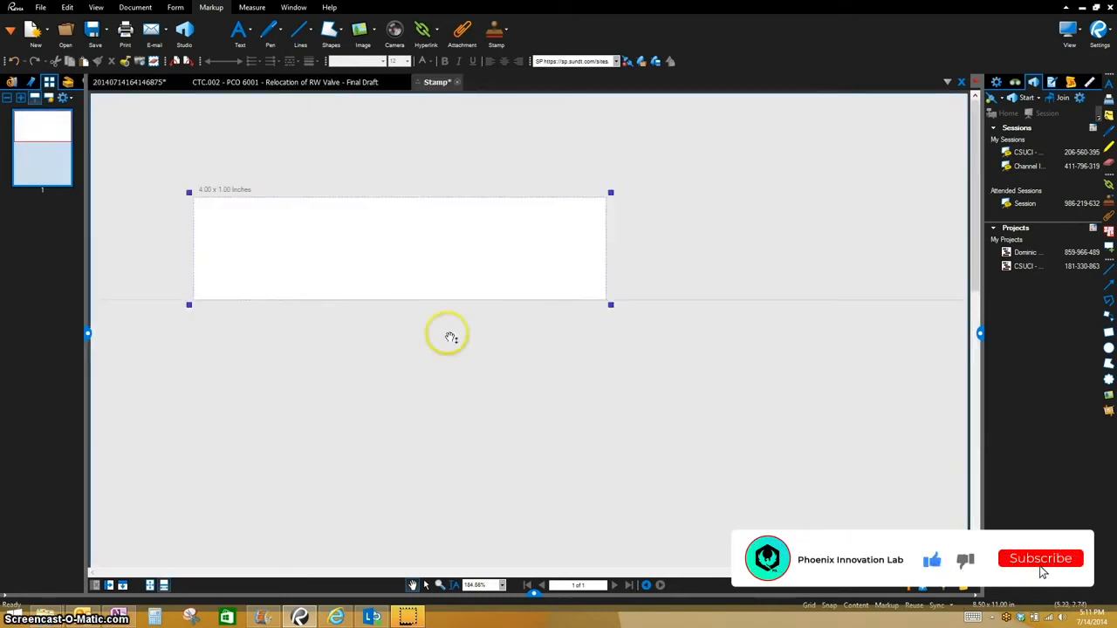
Step: Take a snapshot of the red handwritten signature in the scanned document
left_click(297, 81)
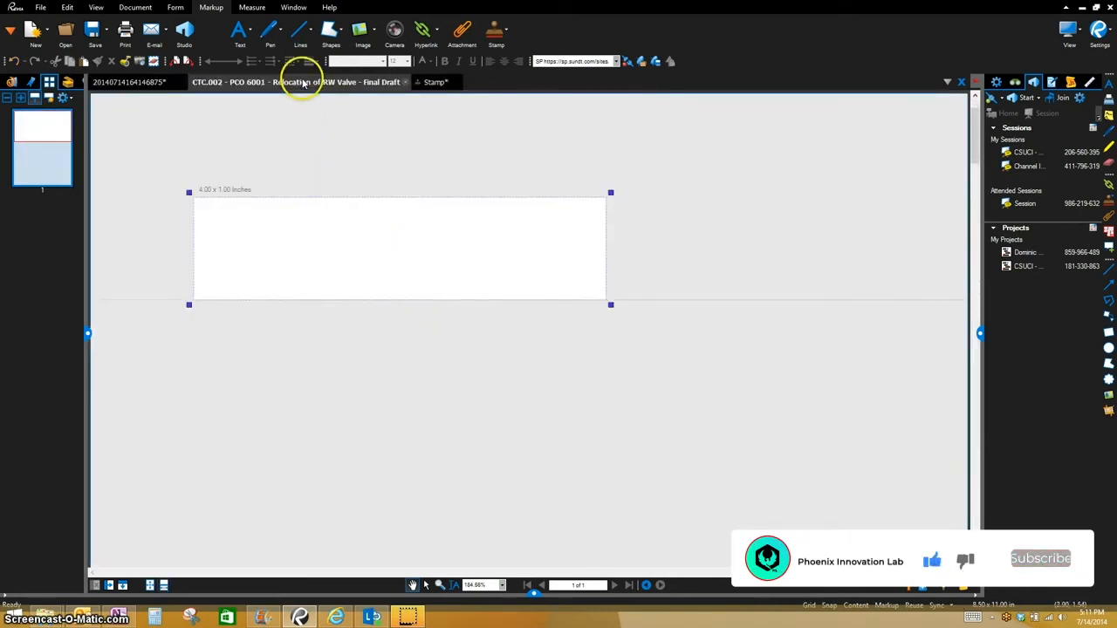
left_click(157, 83)
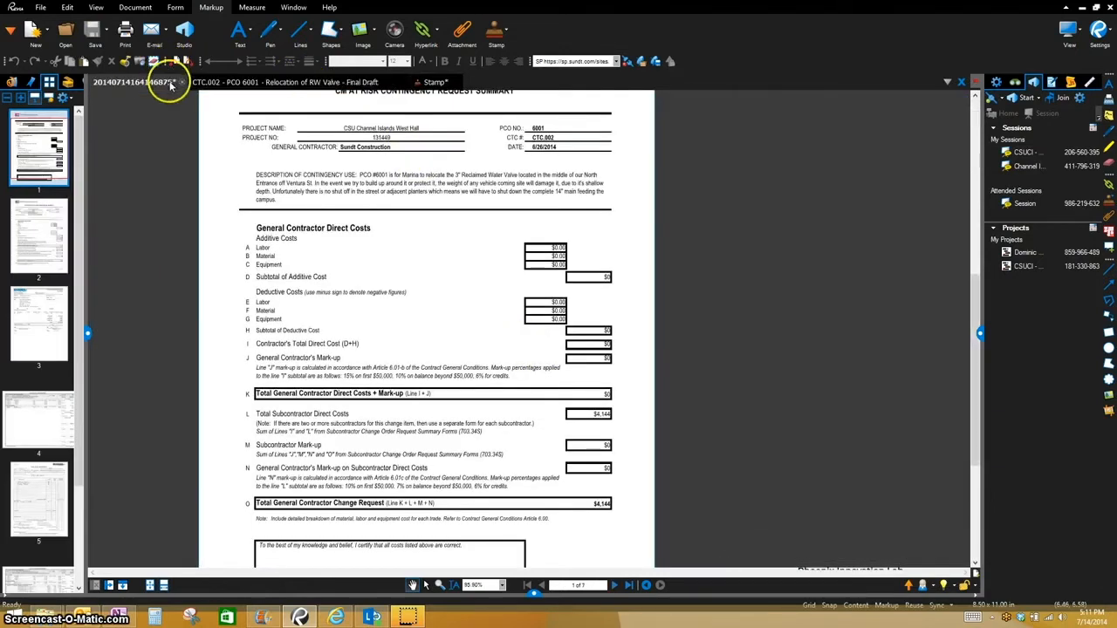
left_click(67, 8)
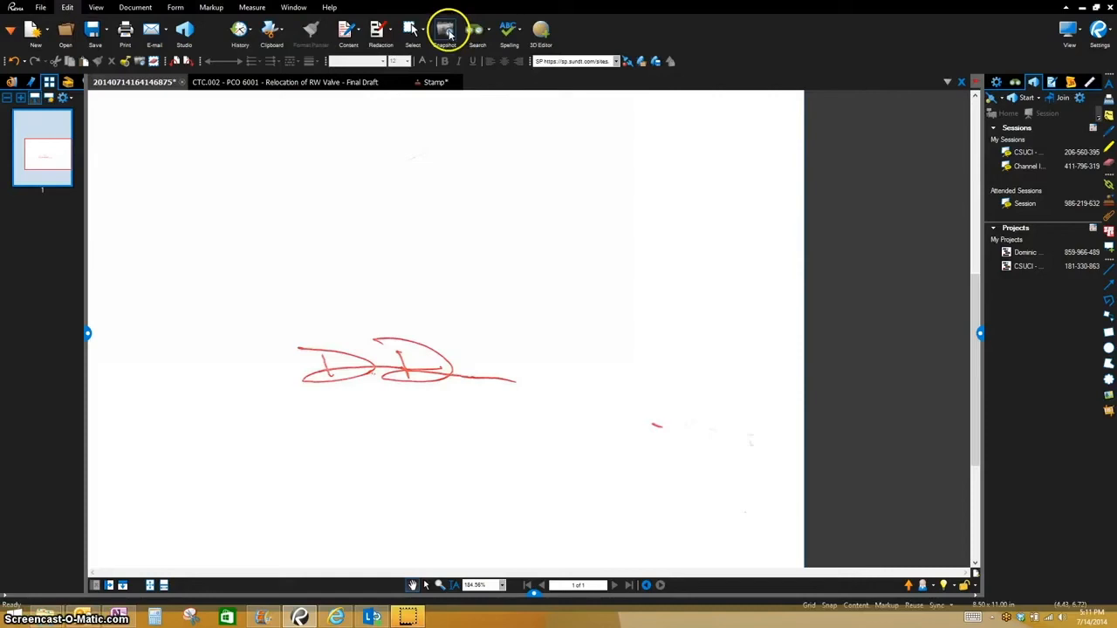
left_click(447, 33)
left_click_drag(439, 389, 521, 394)
Step: Paste the signature snapshot into the new stamp, shrink it and place it in the stamp's upper-left area
left_click(436, 82)
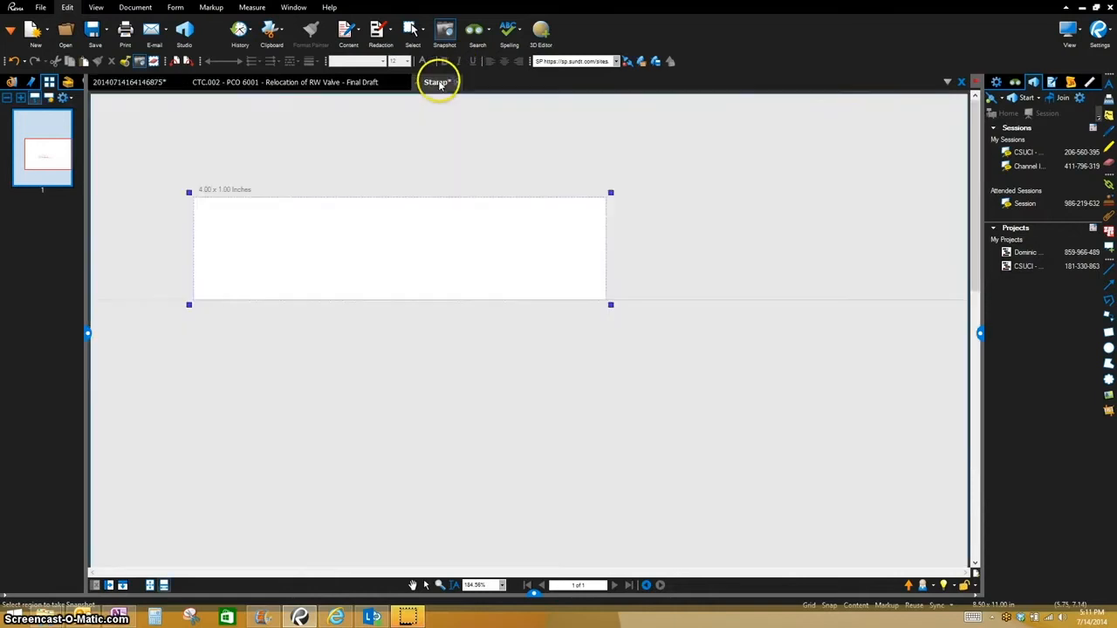
right_click(232, 219)
left_click(258, 226)
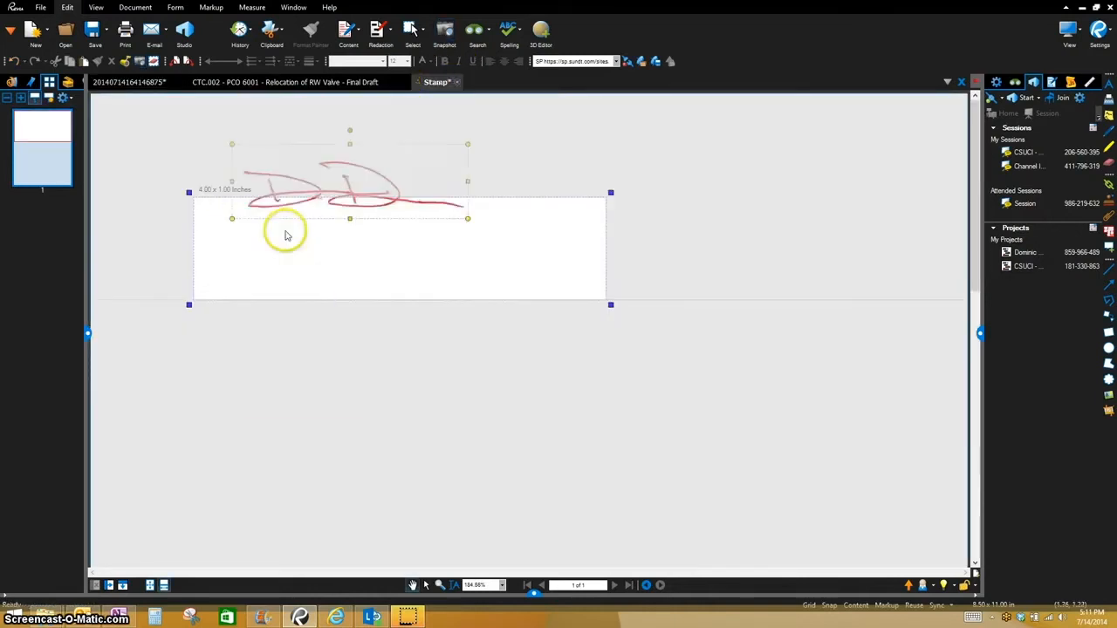
mouse_move(331, 190)
left_mouse_down()
mouse_move(370, 253)
mouse_move(370, 242)
left_mouse_up()
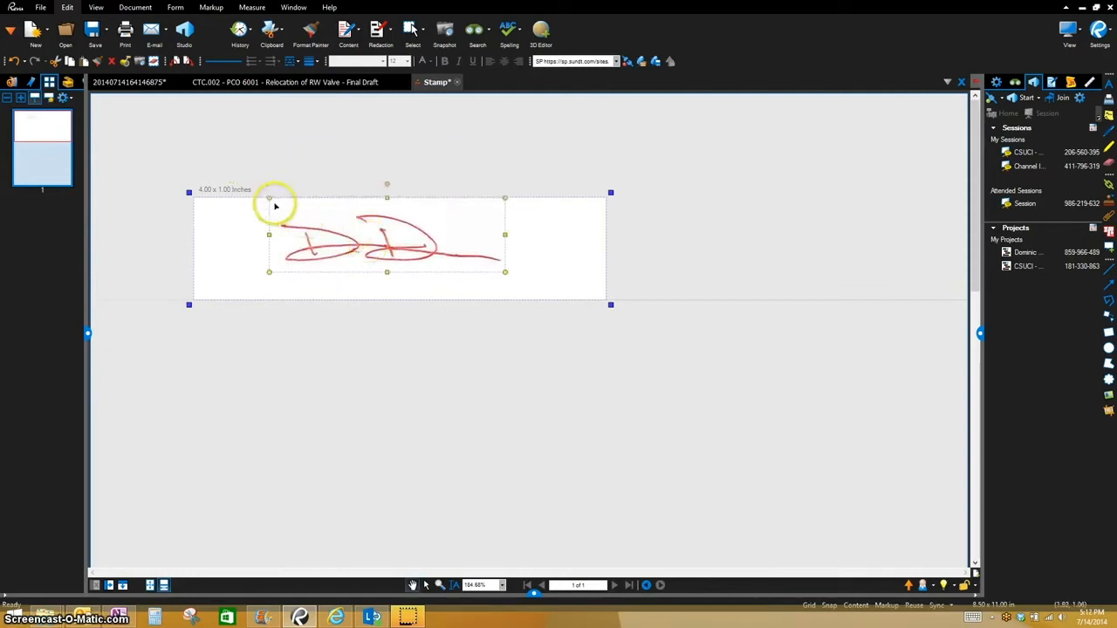
left_click_drag(273, 203, 321, 220)
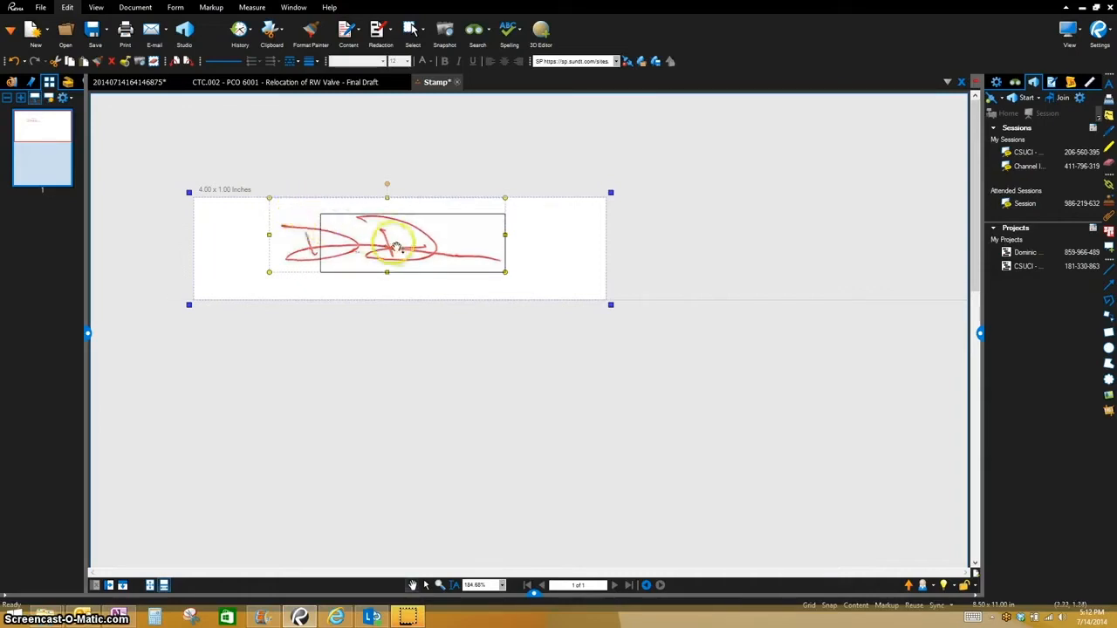
mouse_move(415, 247)
left_mouse_down()
mouse_move(344, 231)
mouse_move(353, 222)
mouse_move(269, 229)
mouse_move(293, 232)
left_mouse_up()
left_click(424, 254)
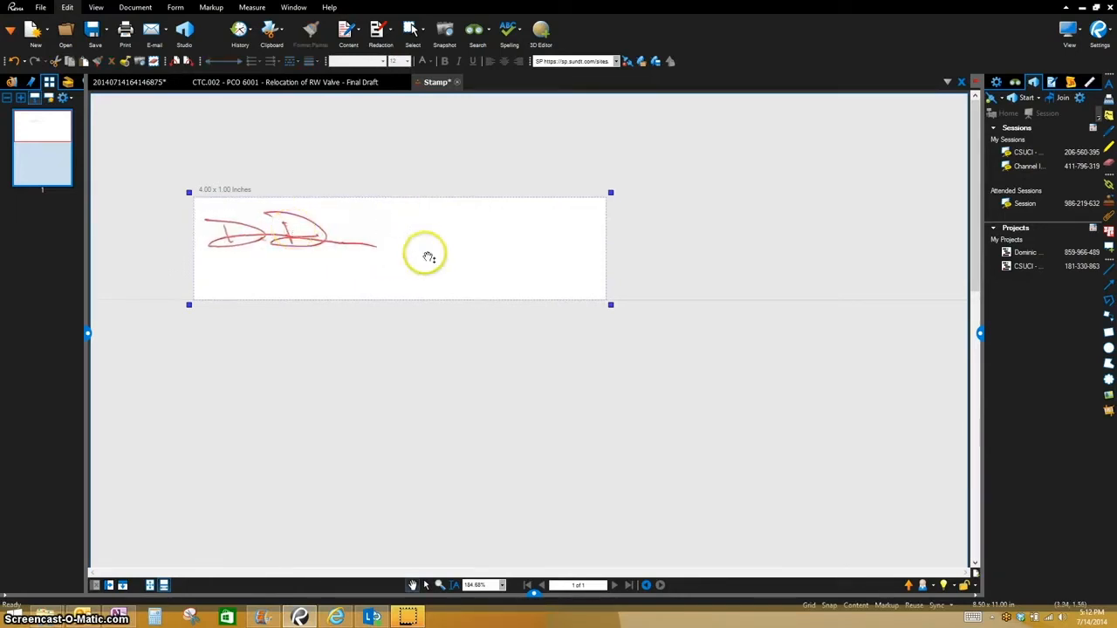
Step: Add a text box below the signature containing the dynamic User field
left_click(1109, 83)
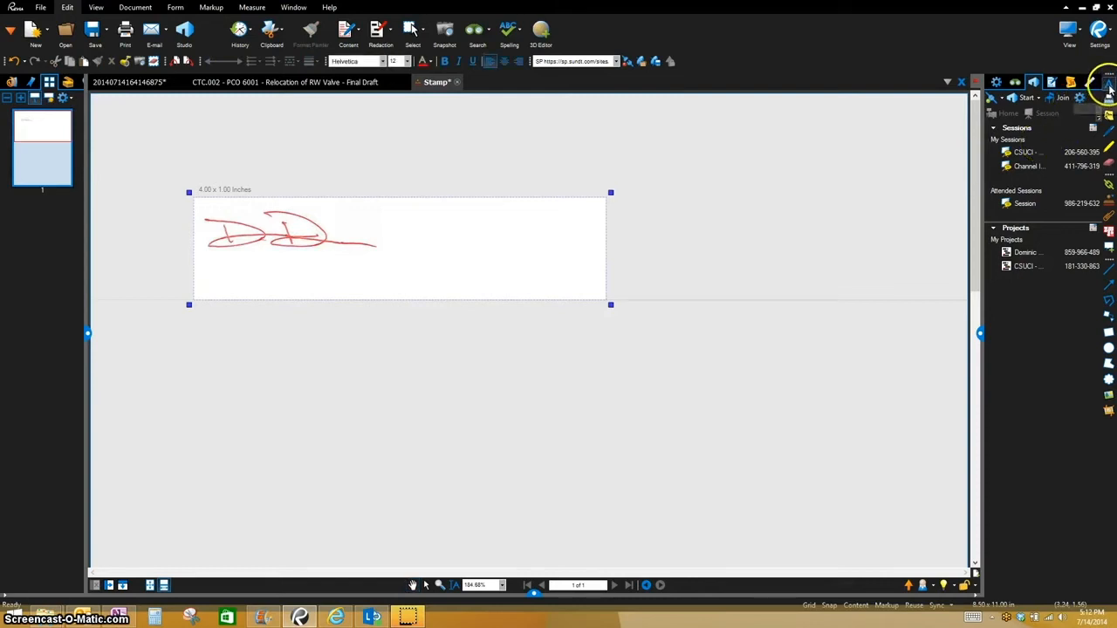
left_click_drag(205, 271, 371, 289)
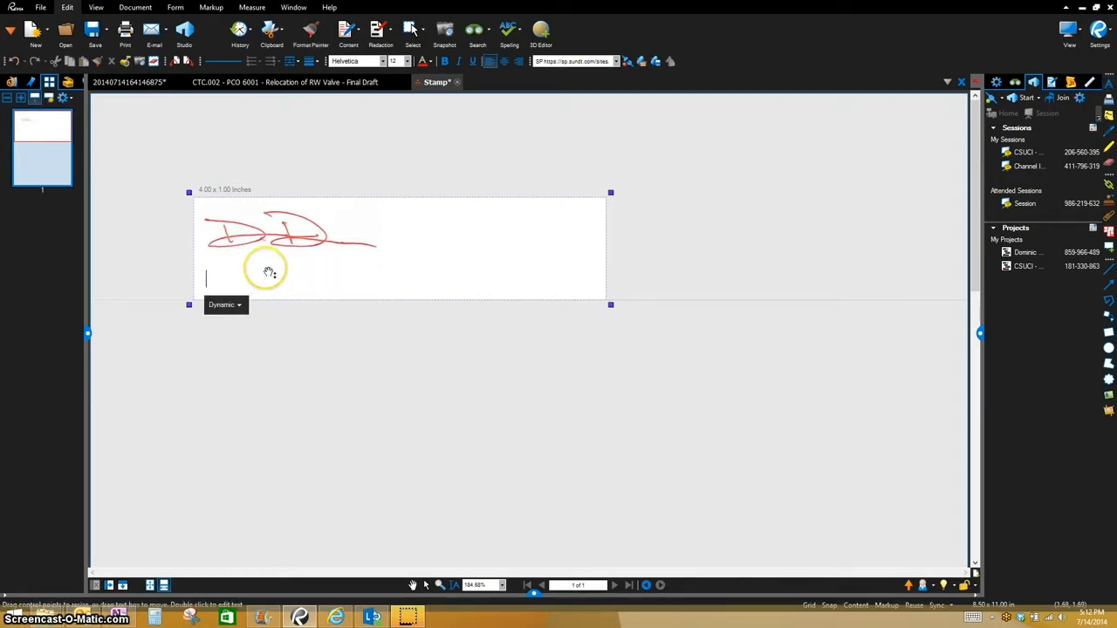
left_click(231, 304)
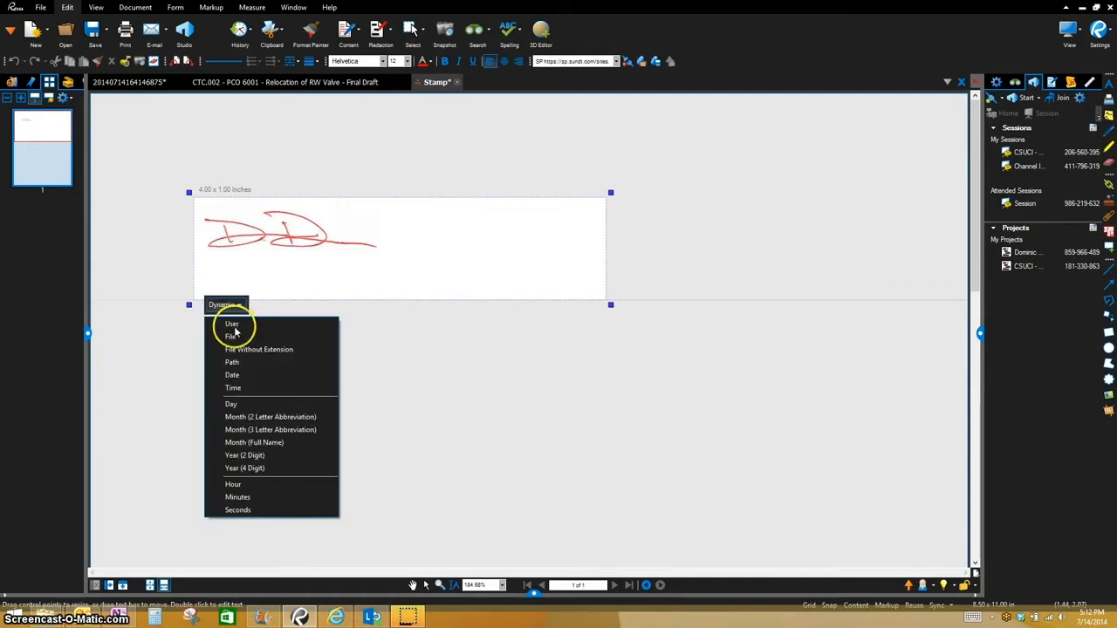
left_click(232, 325)
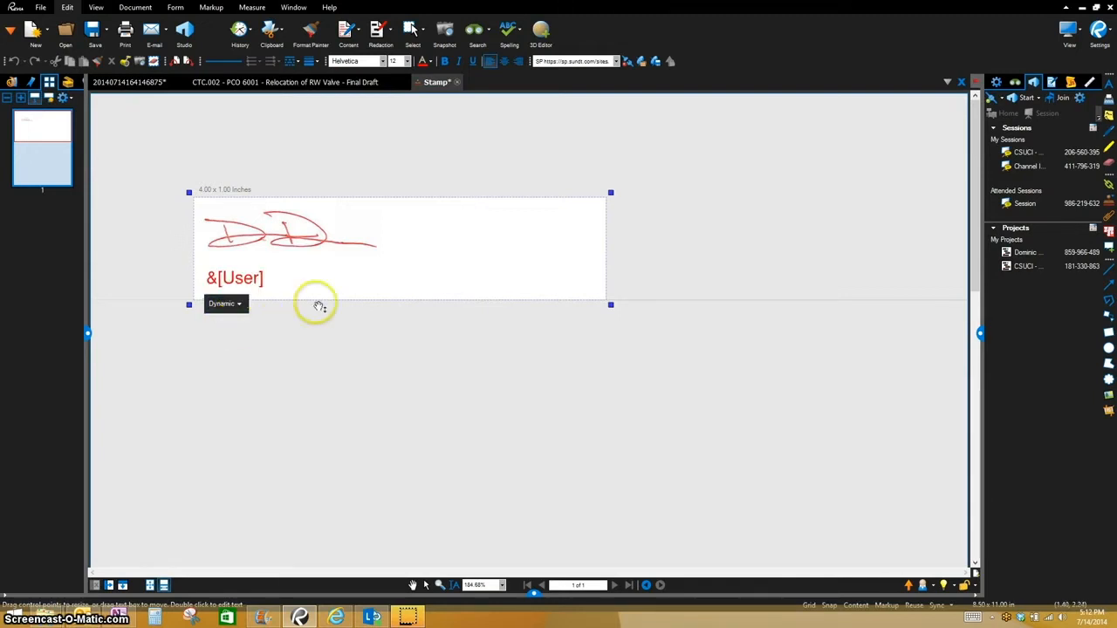
key("Escape")
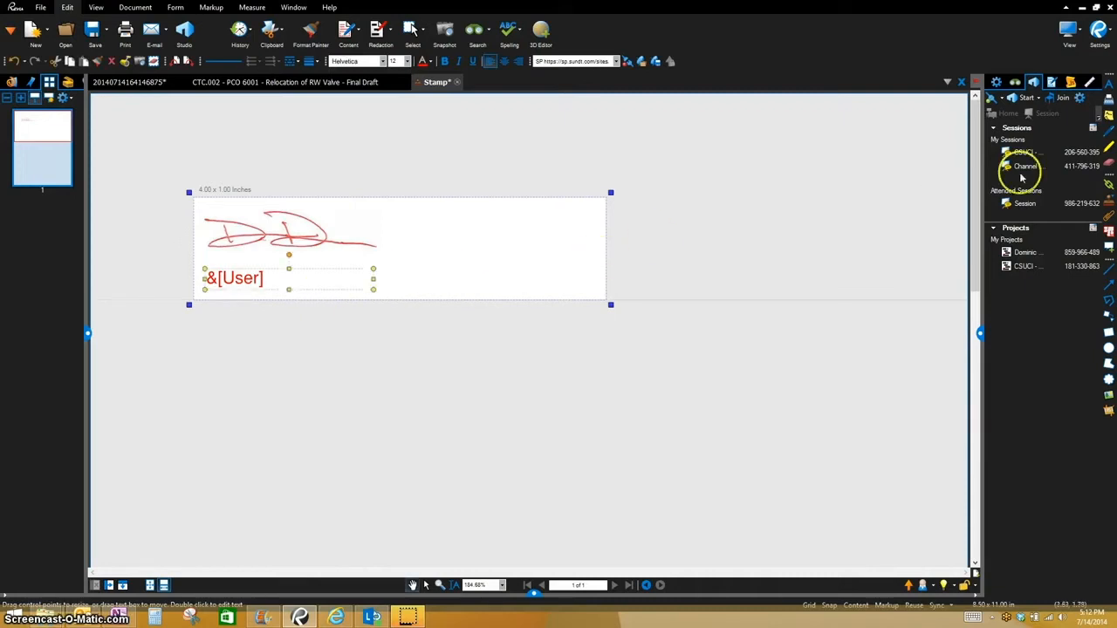
Step: Add a text box in the stamp's lower-right area containing the dynamic Date field
left_click(1109, 88)
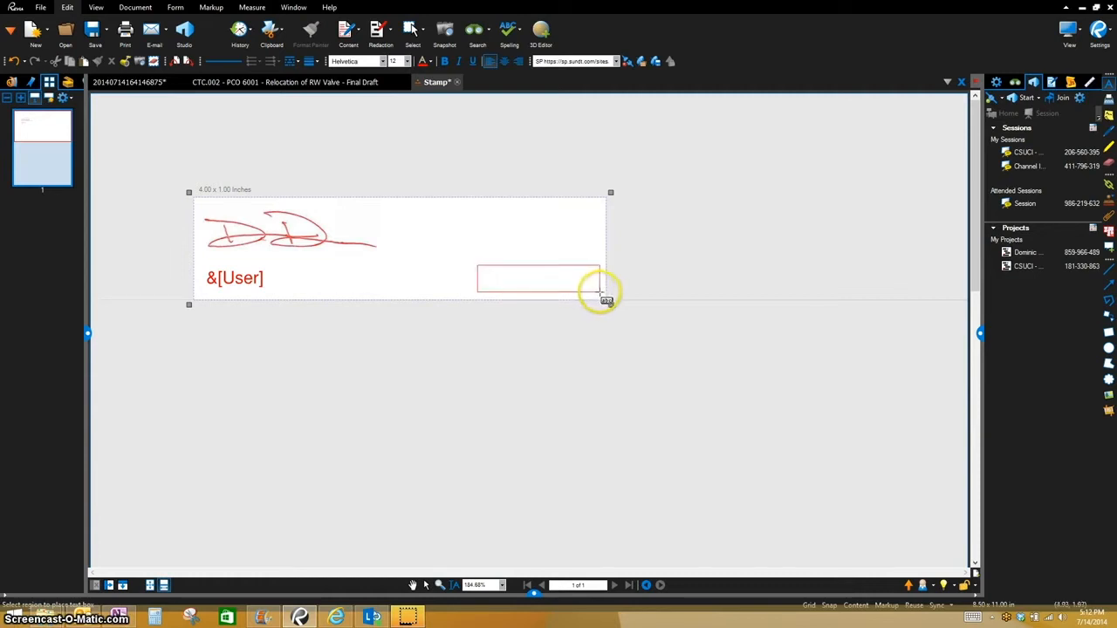
left_click_drag(600, 292, 599, 294)
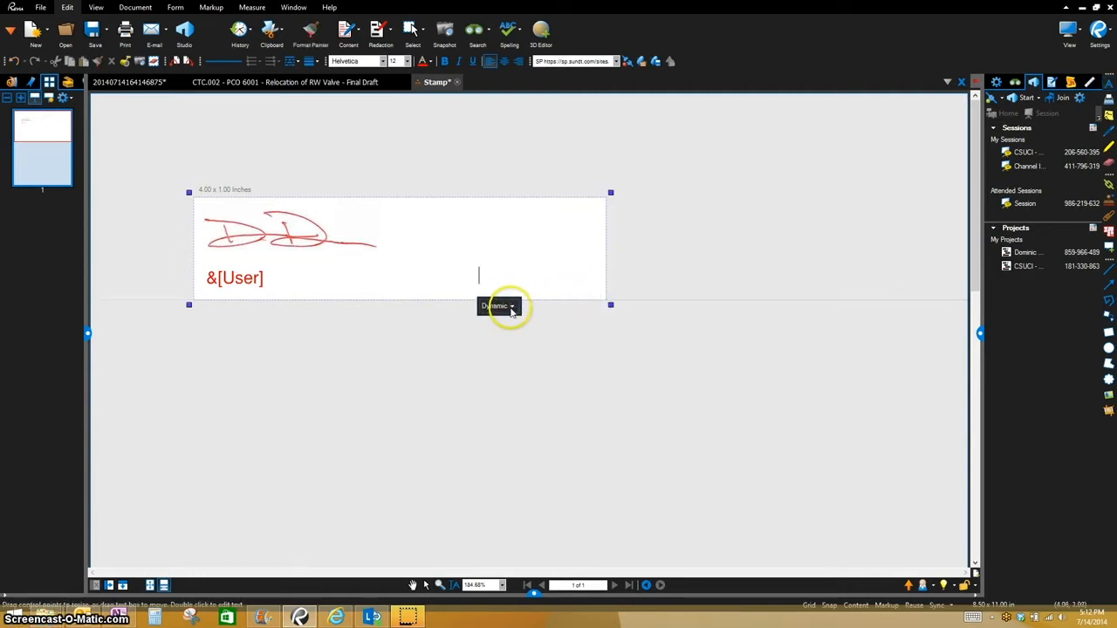
left_click(512, 307)
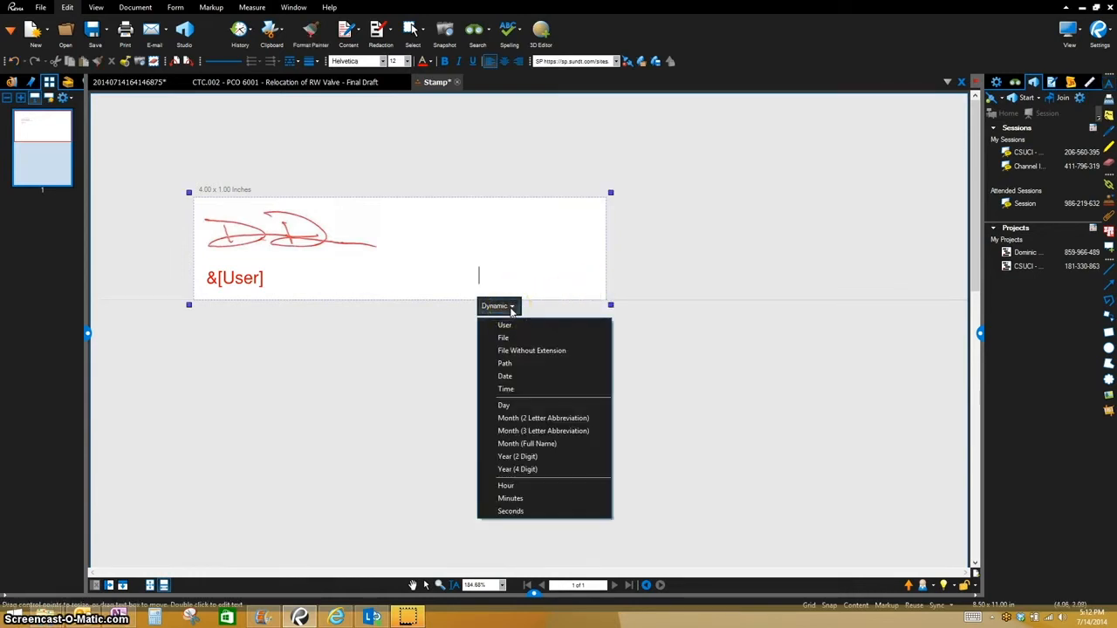
left_click(504, 376)
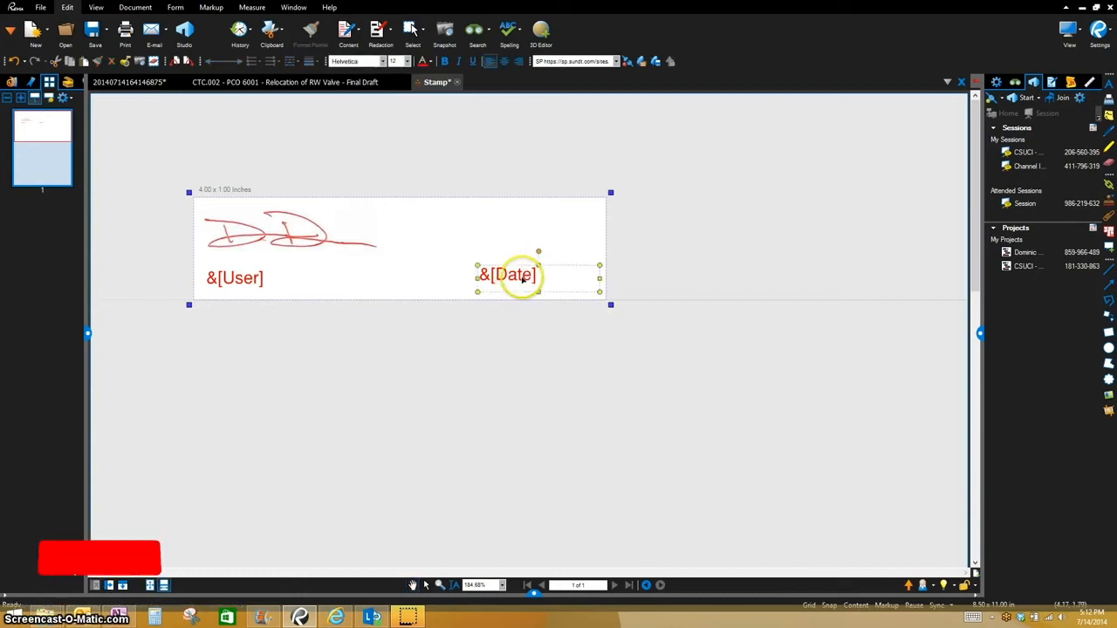
Step: Move the Date field closer to and level with the User field, and shrink the stamp to about 3.49 x 0.99 inches
left_click_drag(513, 268, 506, 271)
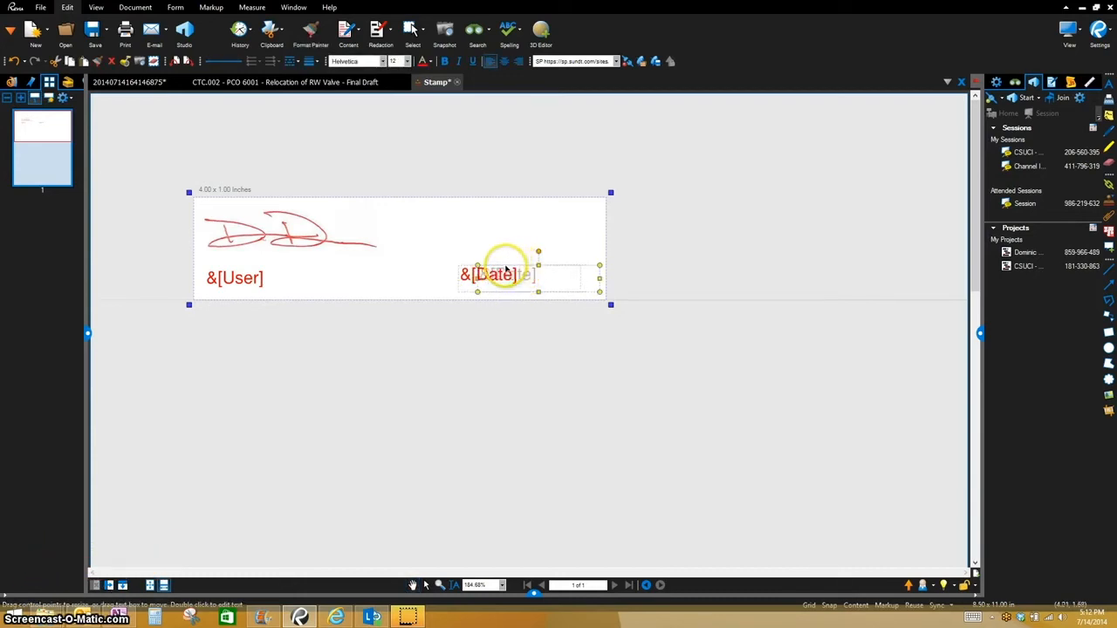
left_click(474, 244)
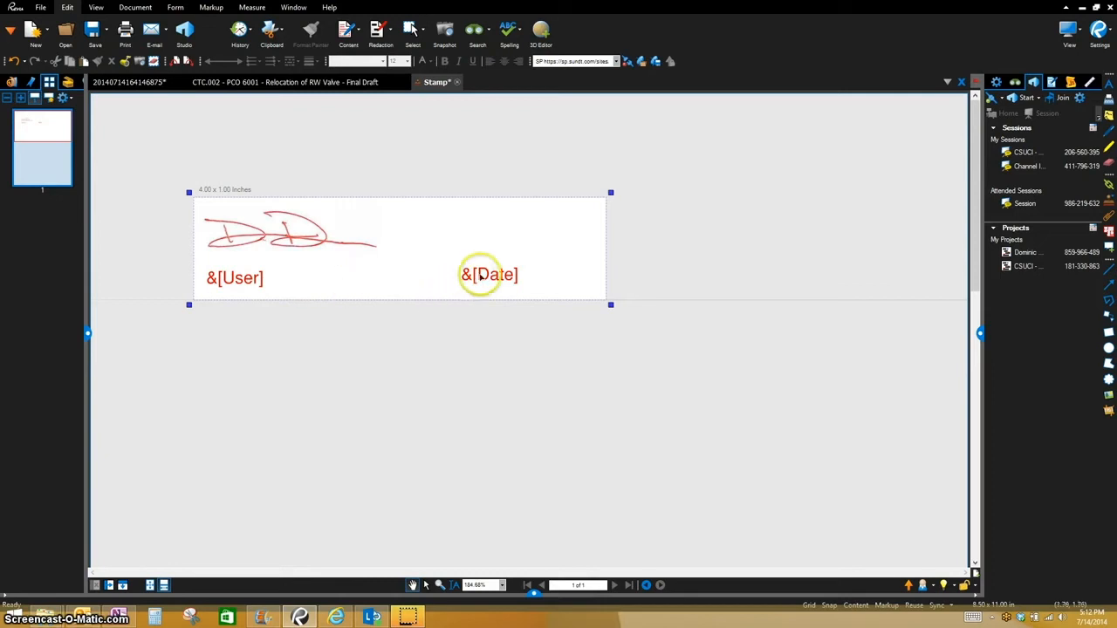
left_click(481, 275)
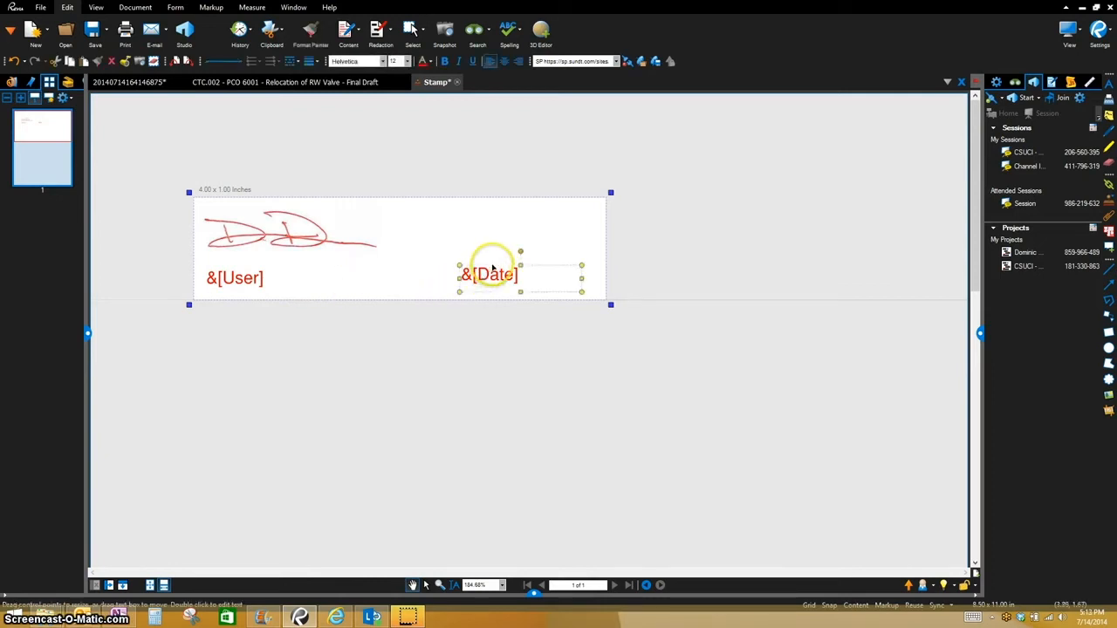
double_click(497, 273)
mouse_move(487, 276)
left_mouse_down()
mouse_move(474, 259)
mouse_move(469, 270)
left_mouse_up()
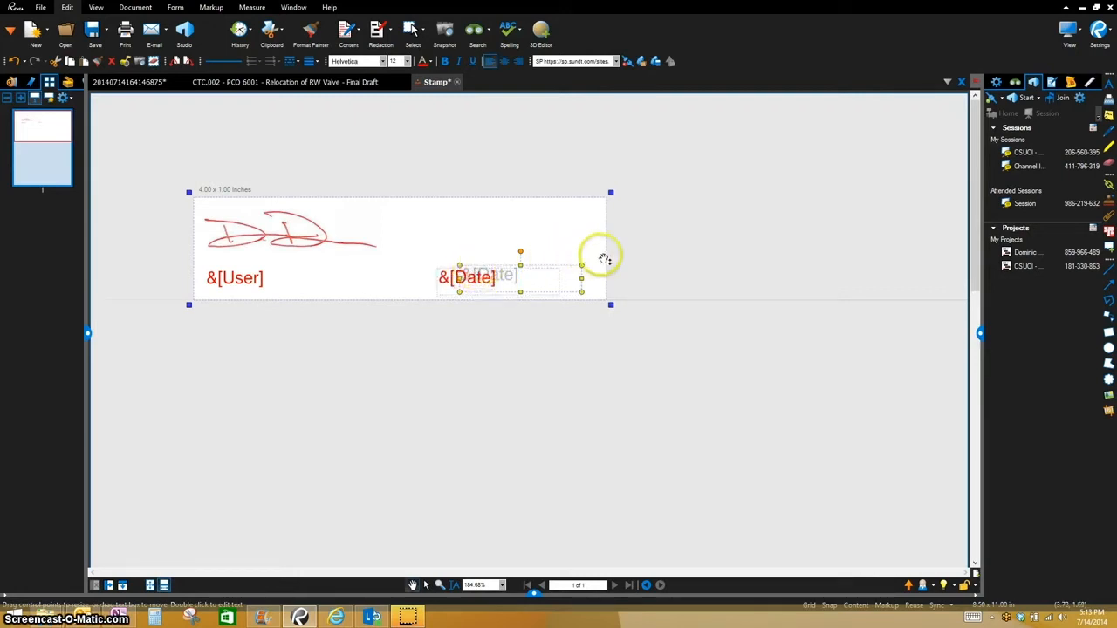
left_click(606, 263)
left_click_drag(610, 194, 559, 195)
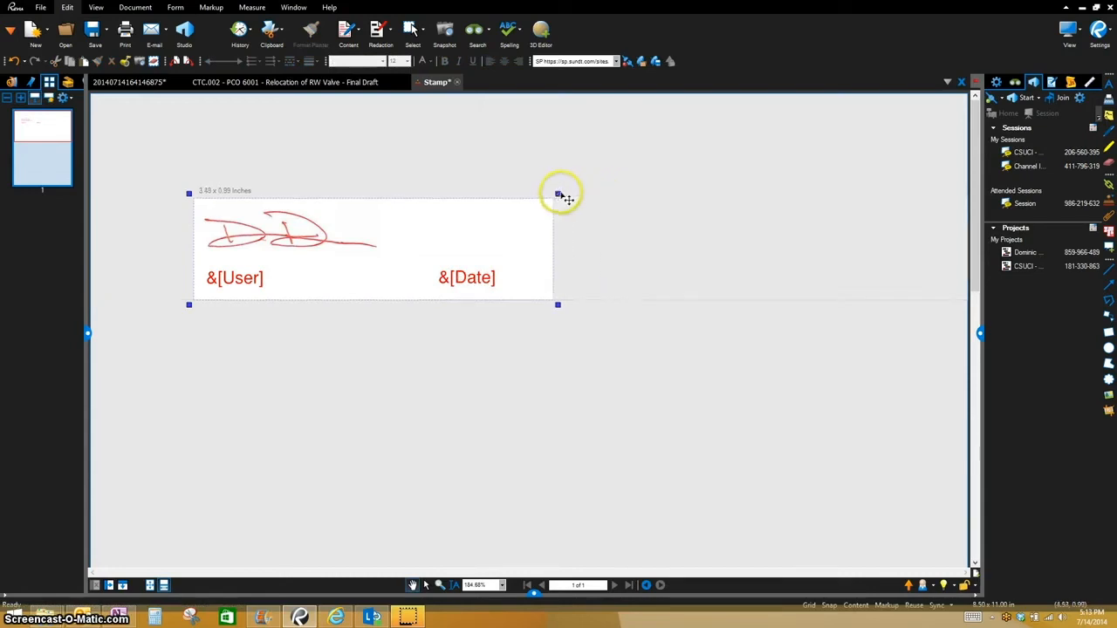
Step: Save the stamp in the Stamps folder, named with the signer's first name plus "Stamp Signature", and close it
left_click(106, 33)
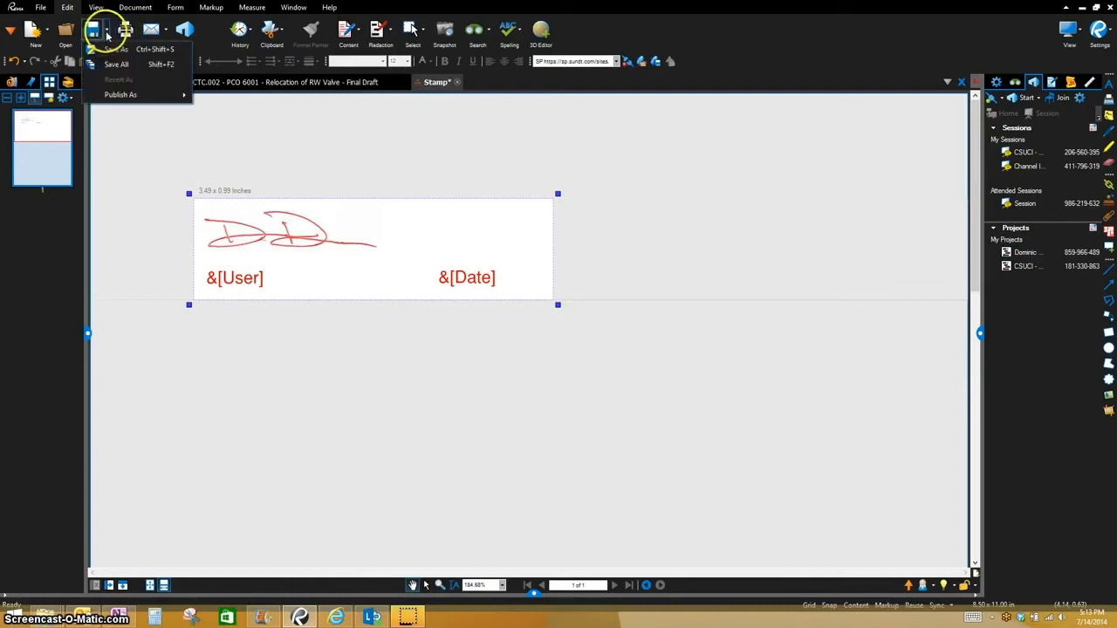
left_click(114, 51)
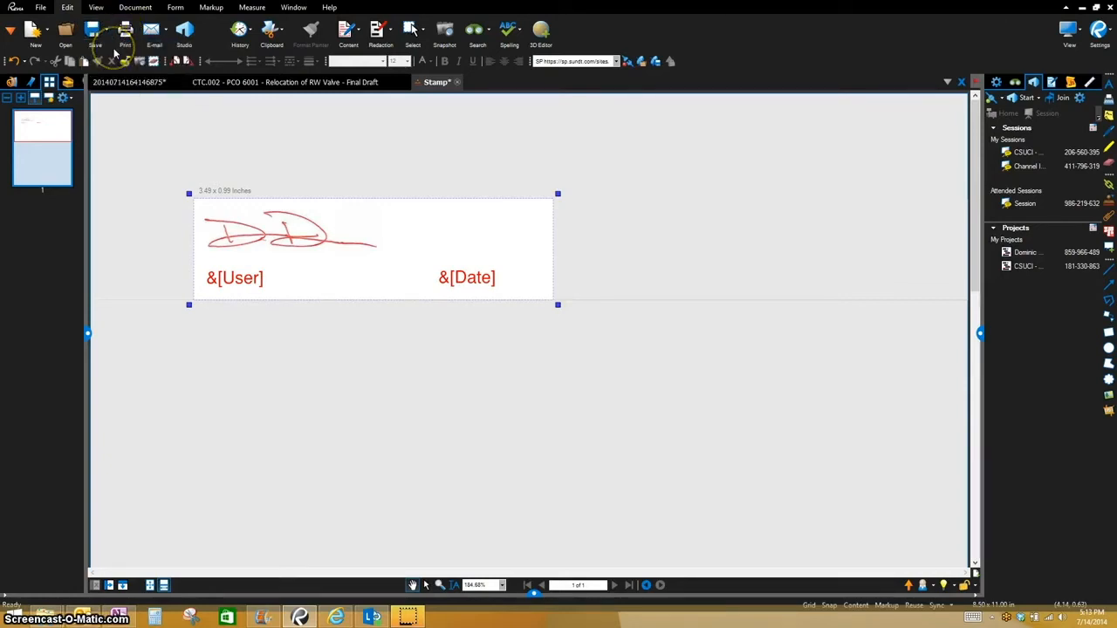
left_click(626, 410)
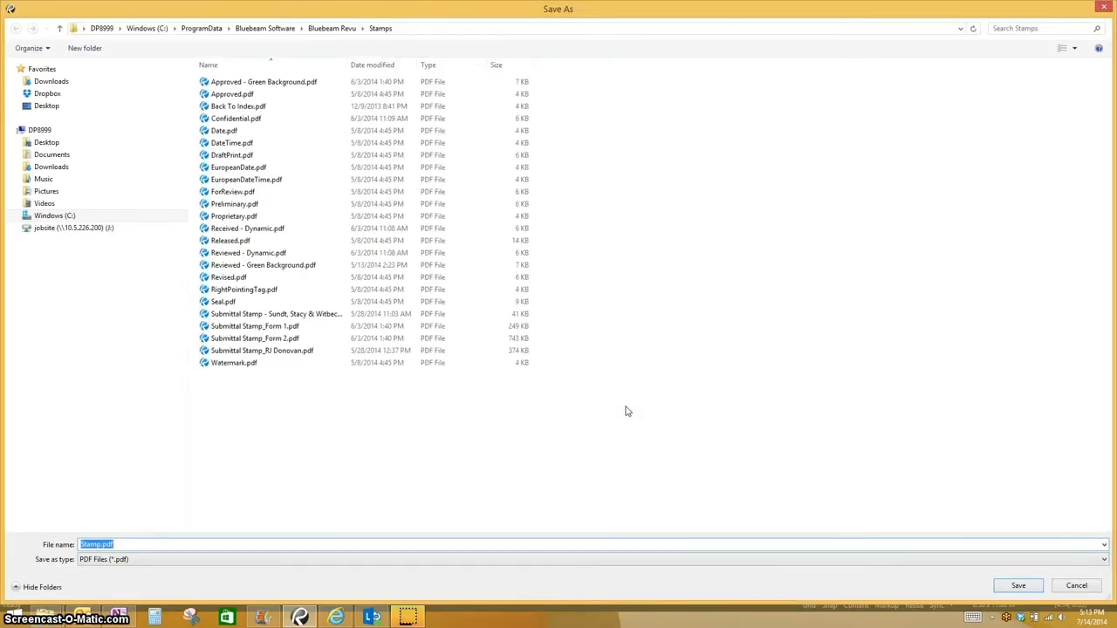
type("Dominic")
key("Return")
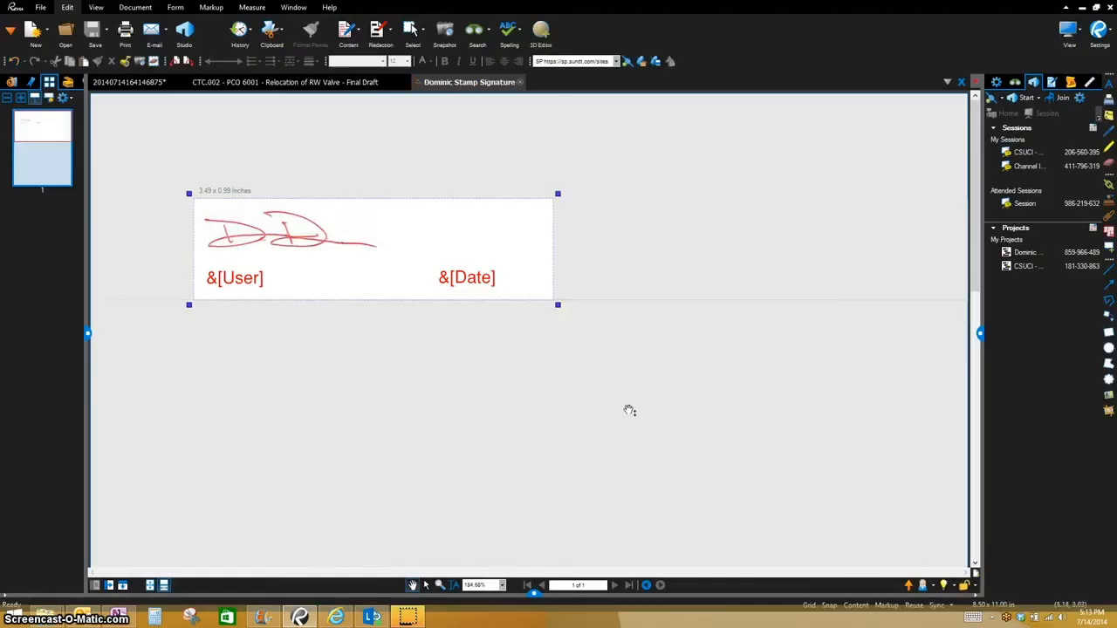
left_click(521, 83)
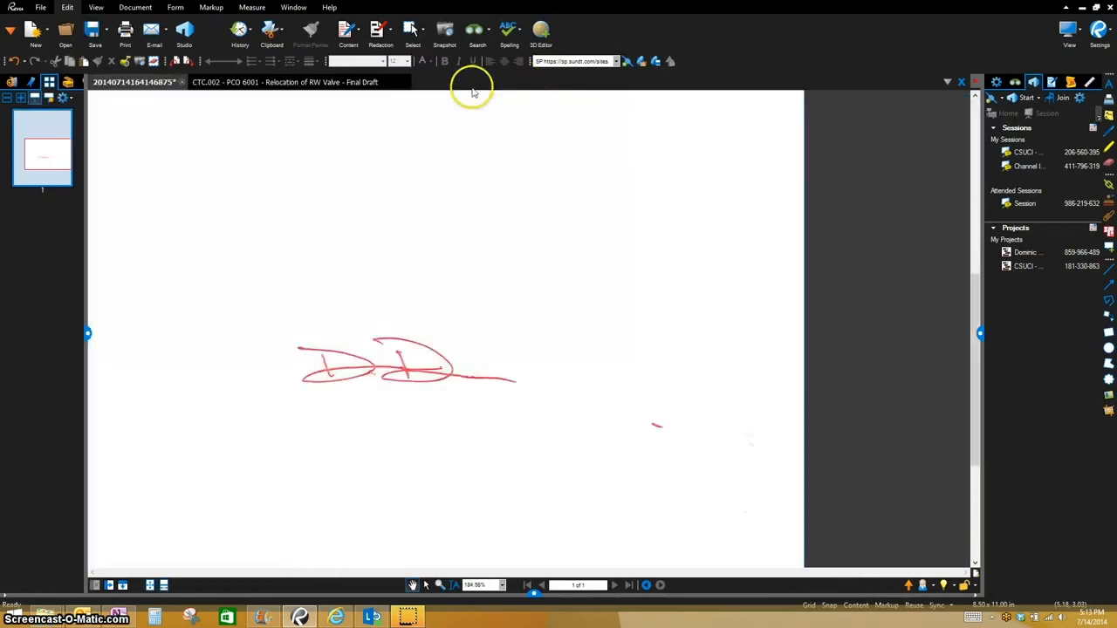
Step: Place the saved signature stamp above the Contractor Signature line on page 1 of the CTC.002 - PCO 6001 document and inspect it
left_click(260, 82)
scroll(443, 386, "down", 1)
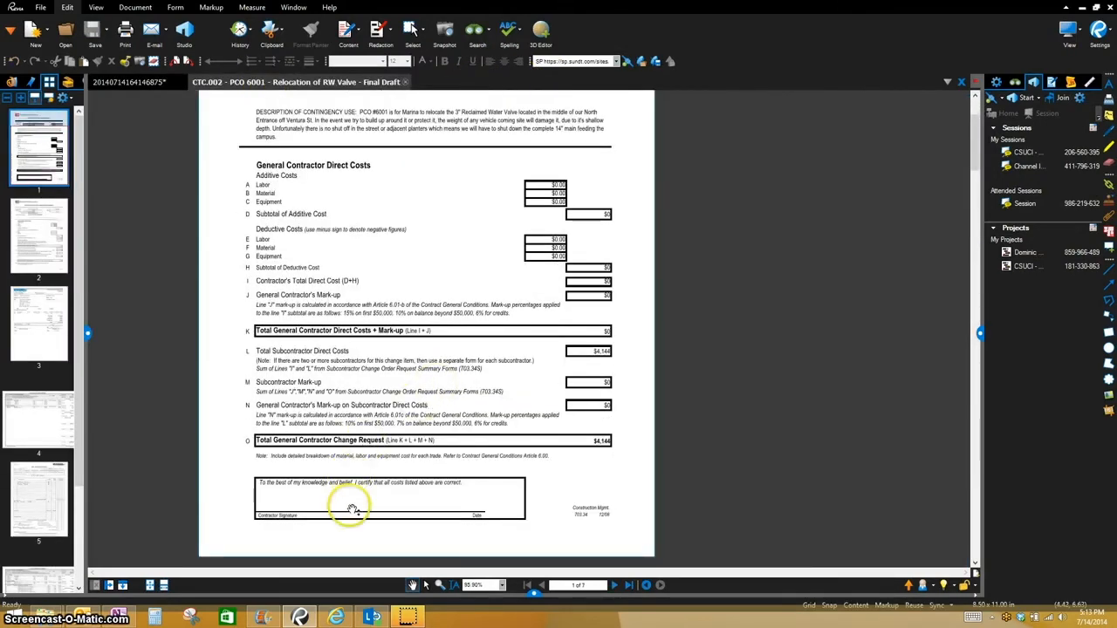
scroll(349, 506, "up", 1)
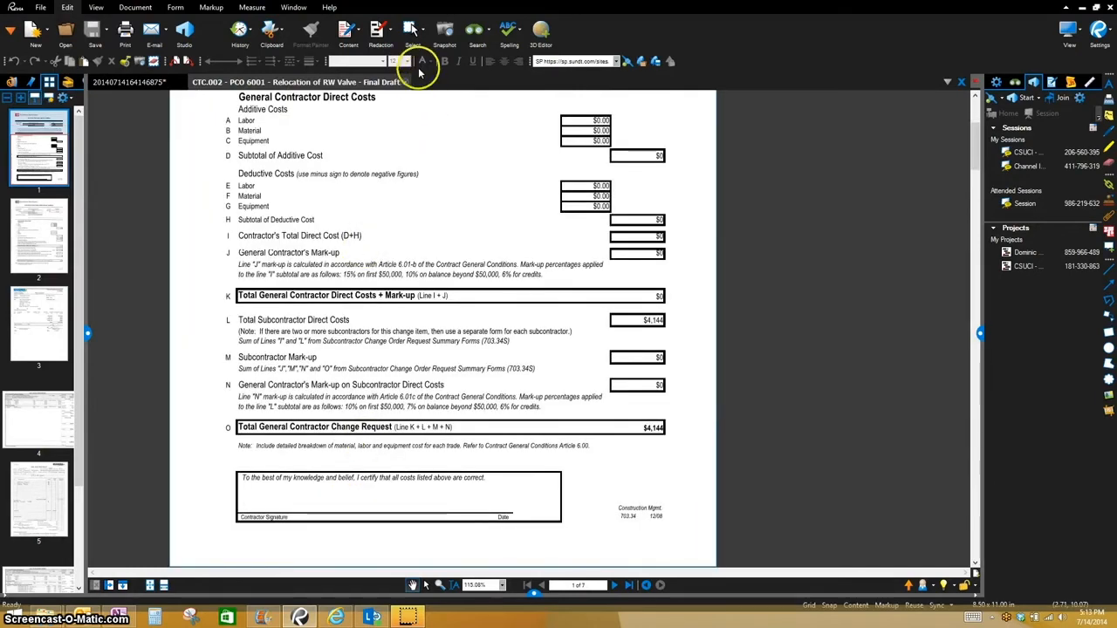
left_click(214, 9)
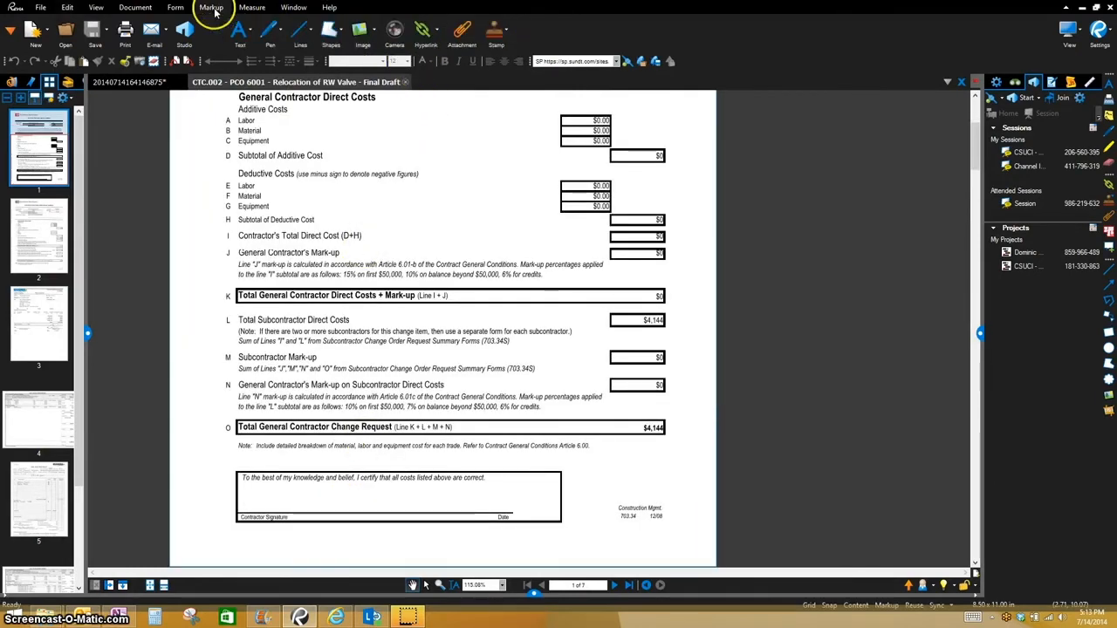
left_click(507, 33)
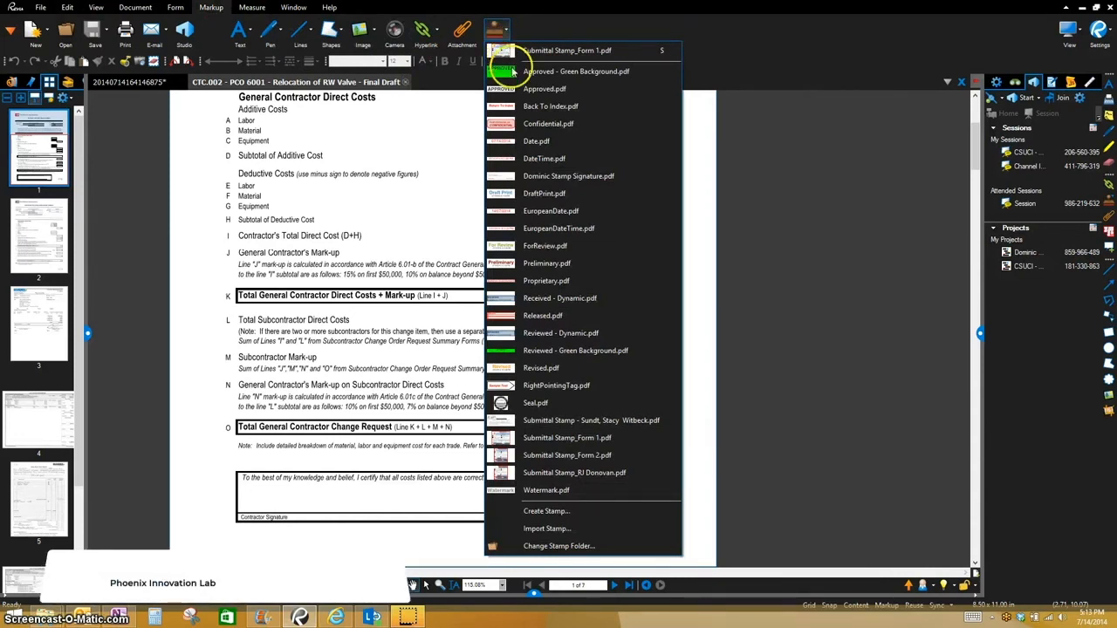
left_click(537, 178)
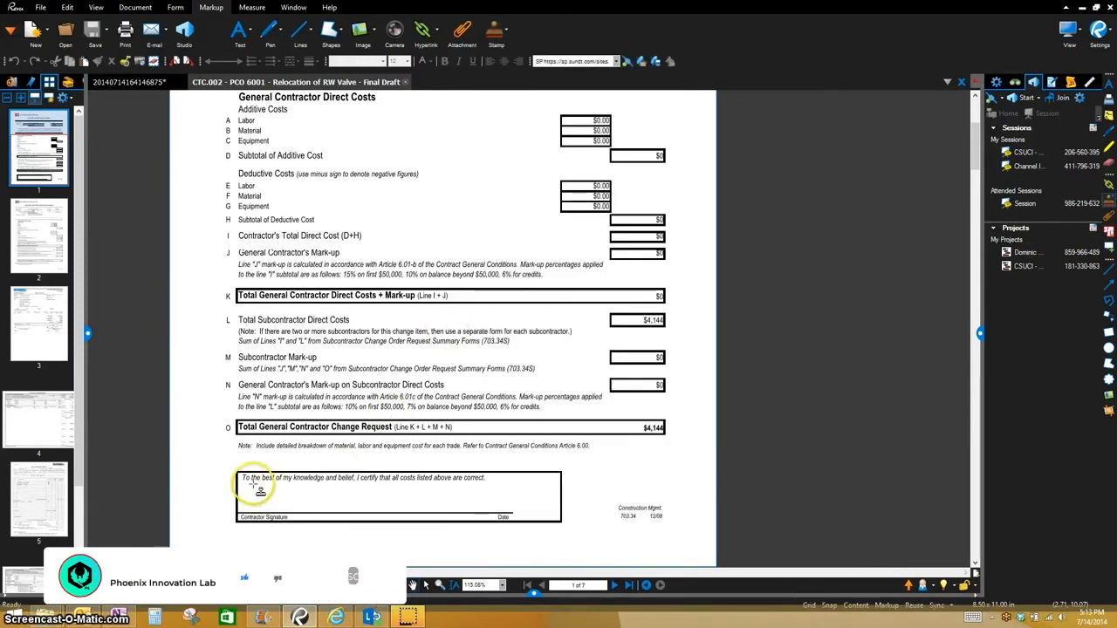
left_click_drag(250, 486, 352, 504)
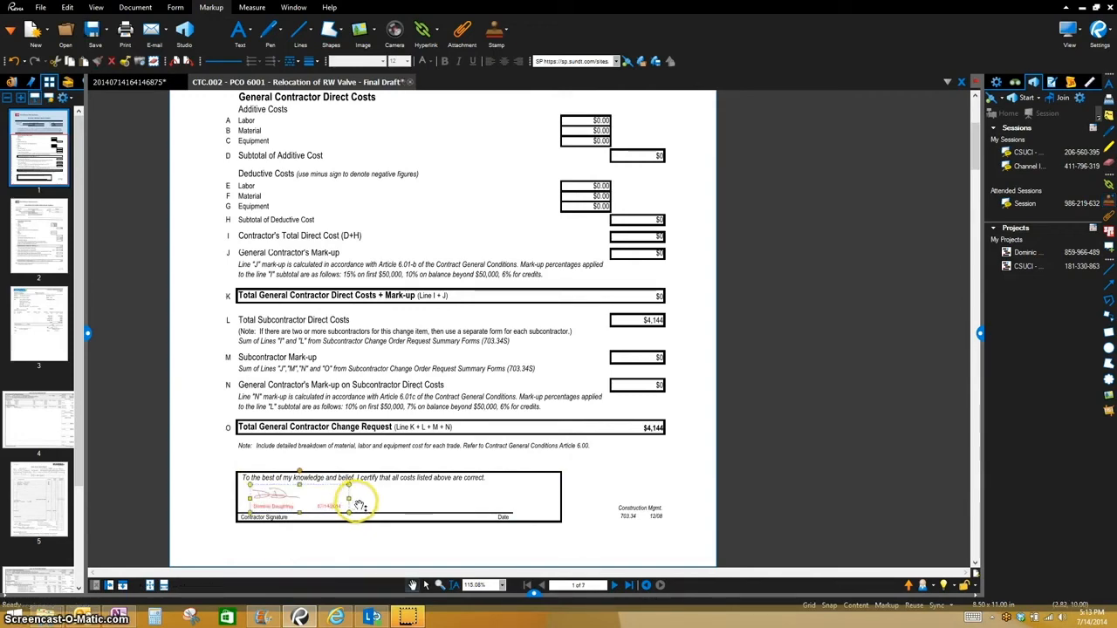
scroll(297, 508, "up", 2)
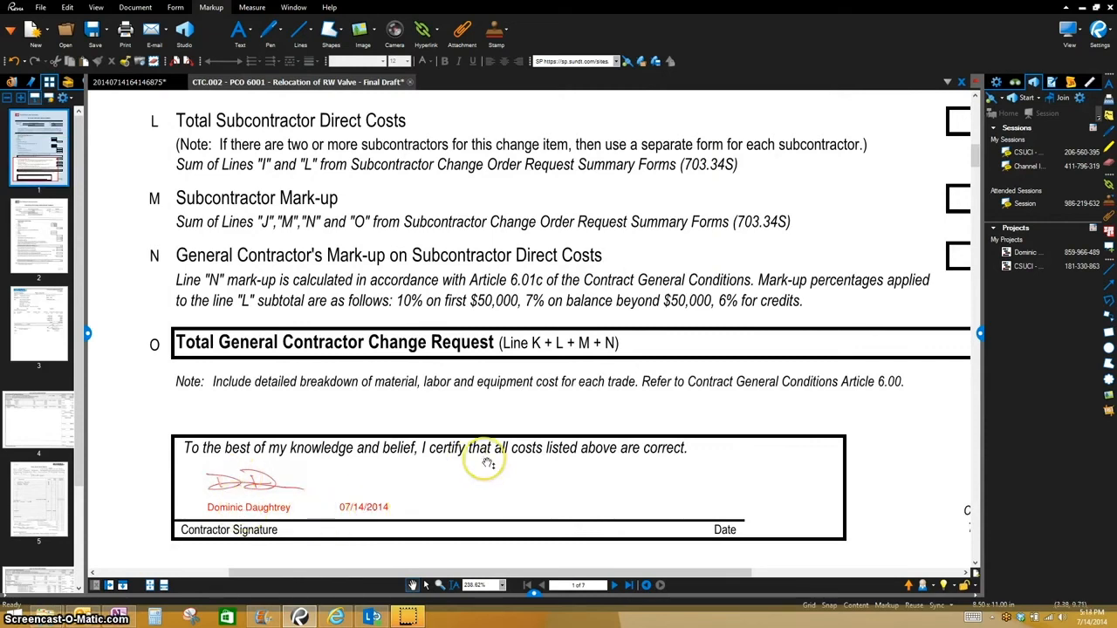
scroll(489, 463, "down", 4)
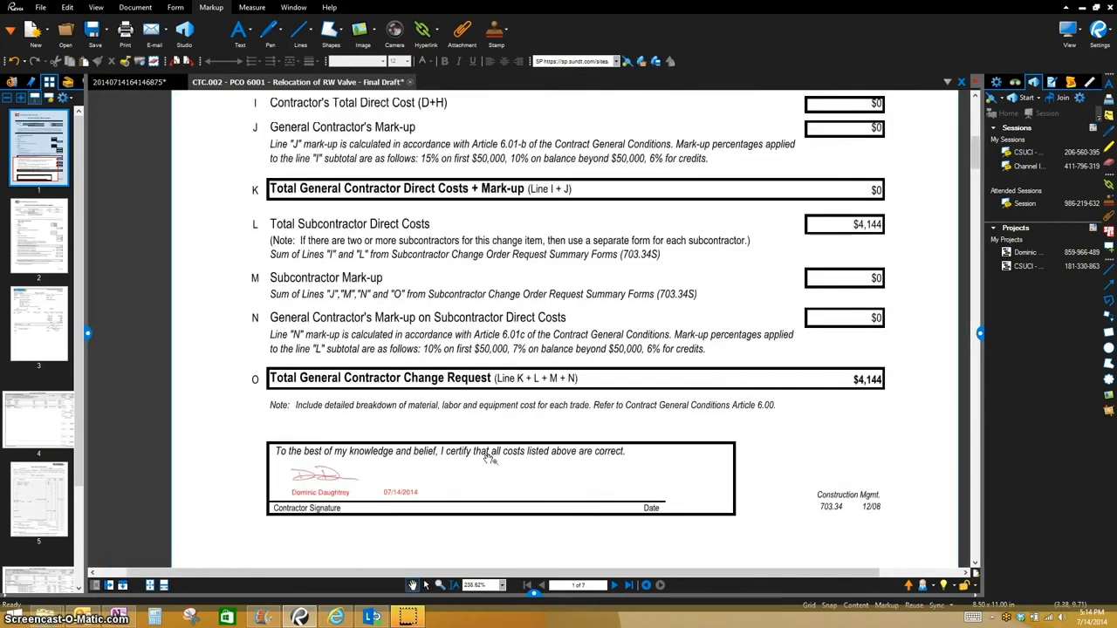